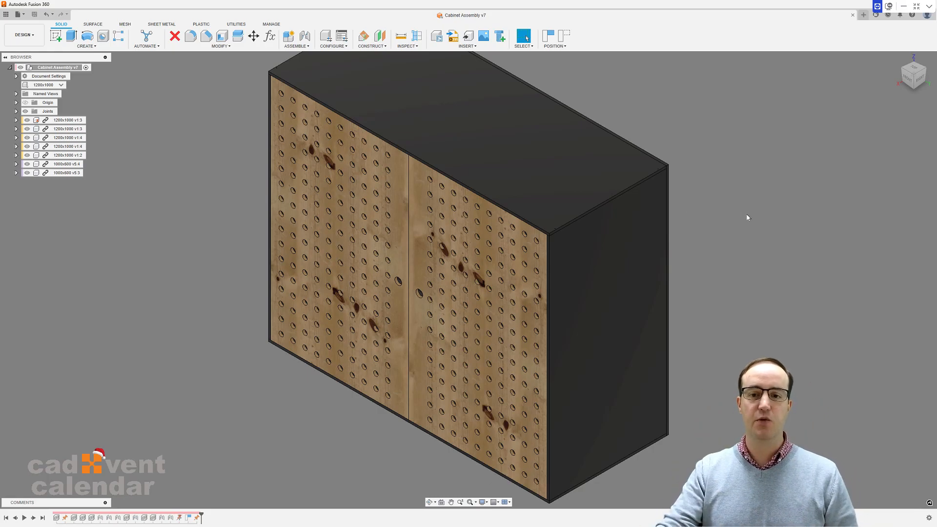
Review the cabinet assembly's configuration table by activating 1000x800, 1200x800 and 1200x1000 and checking the door options available to 1200x1000.
{"action": "scroll", "coordinate": [742, 213], "scroll_direction": "down", "scroll_amount": 3}
{"action": "middle_click_drag", "start_coordinate": [742, 228], "coordinate": [710, 240]}
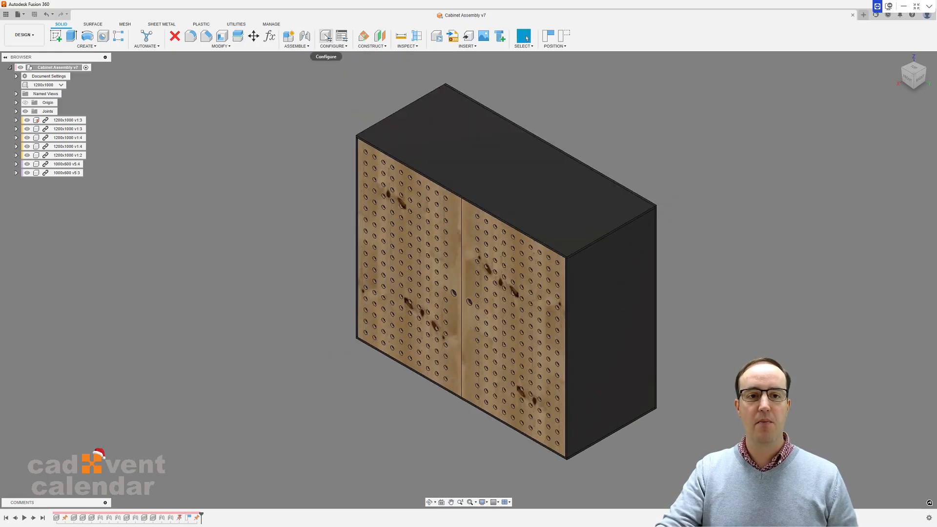
{"action": "left_click", "coordinate": [326, 37]}
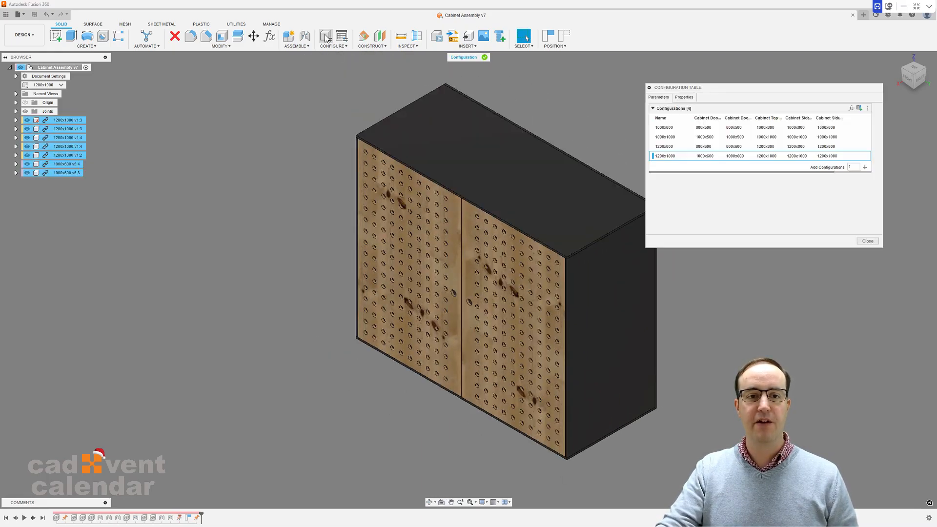
{"action": "left_click", "coordinate": [669, 128]}
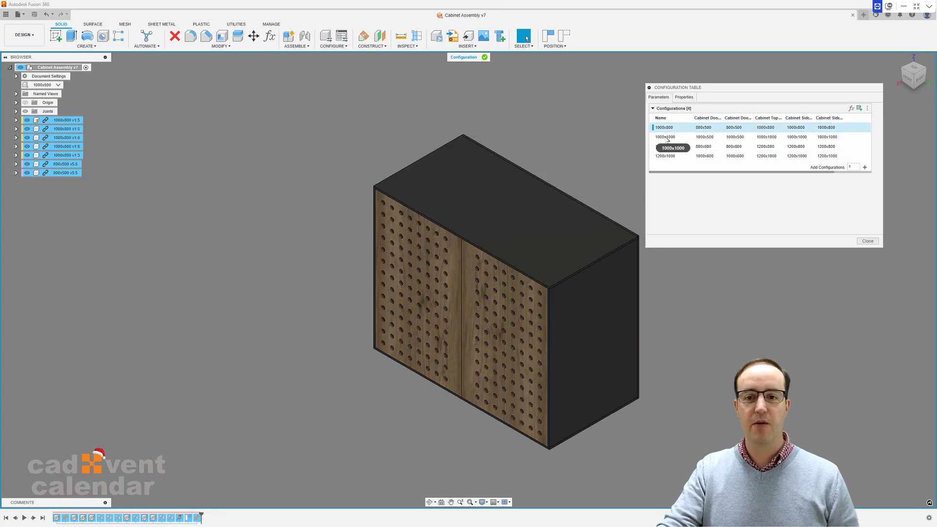
{"action": "left_click", "coordinate": [666, 146]}
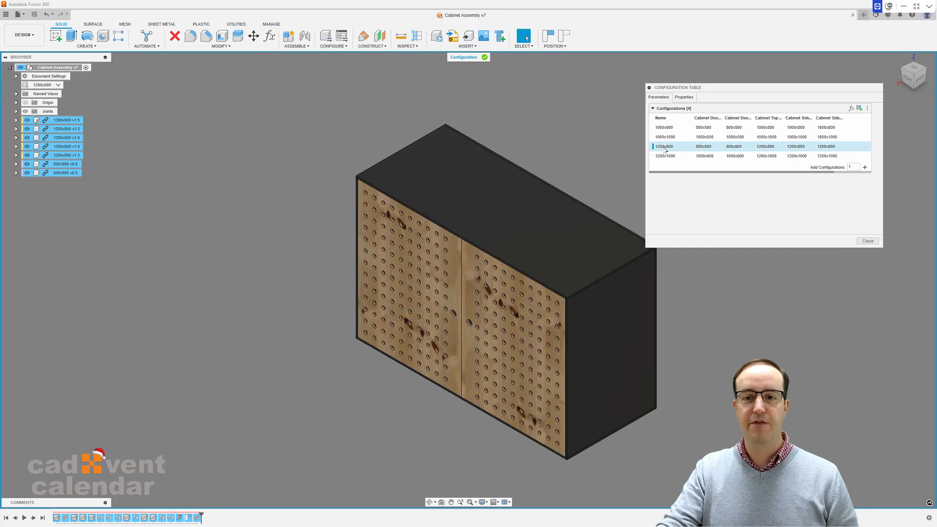
{"action": "left_click", "coordinate": [666, 156]}
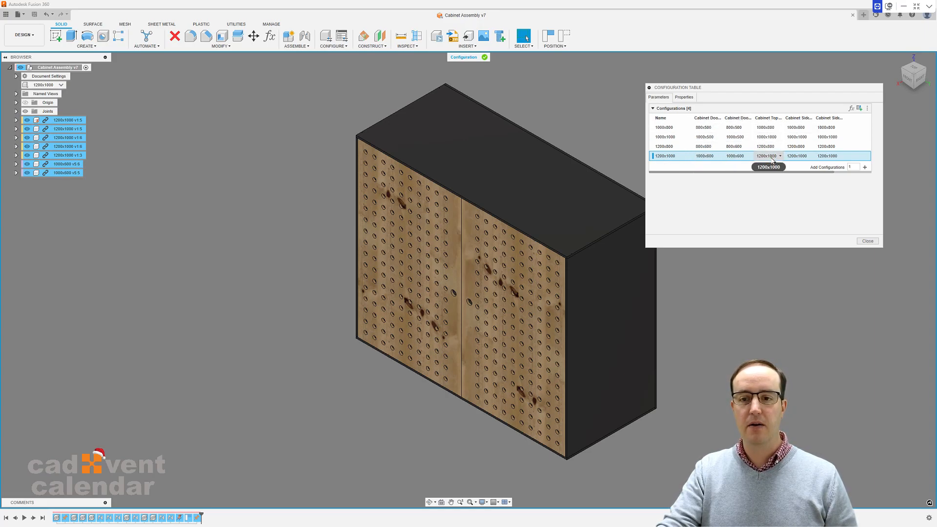
{"action": "left_click", "coordinate": [718, 156]}
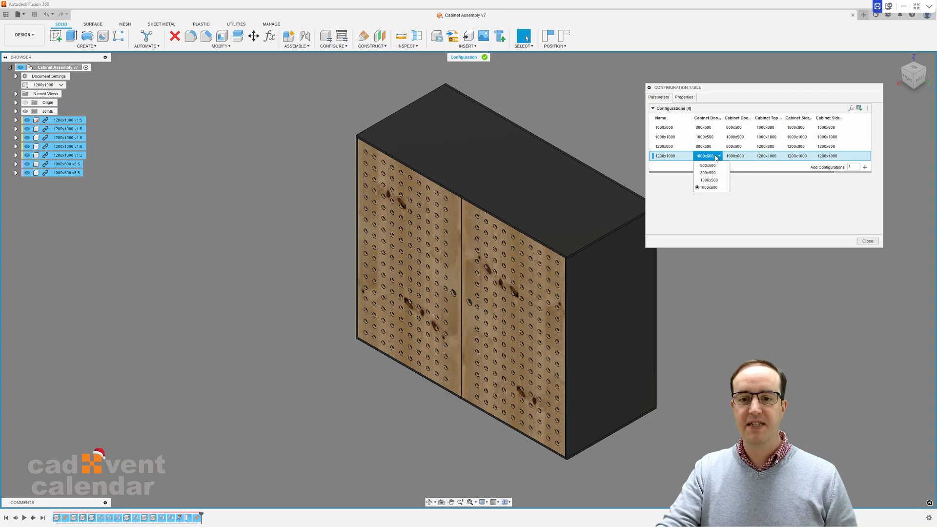
{"action": "left_click", "coordinate": [717, 157]}
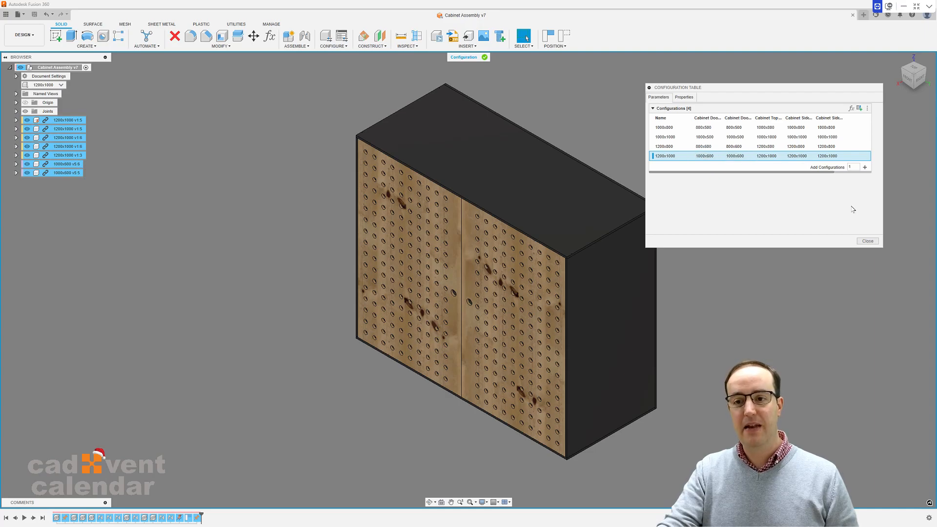
{"action": "left_click", "coordinate": [867, 241]}
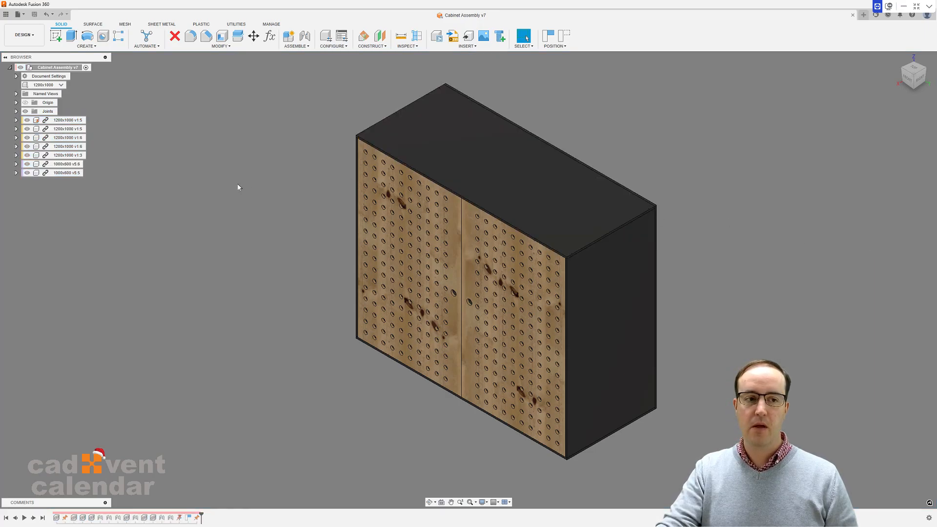
Open the linked cabinet door component as its own design and duplicate its 1000x600 configuration.
{"action": "right_click", "coordinate": [67, 173]}
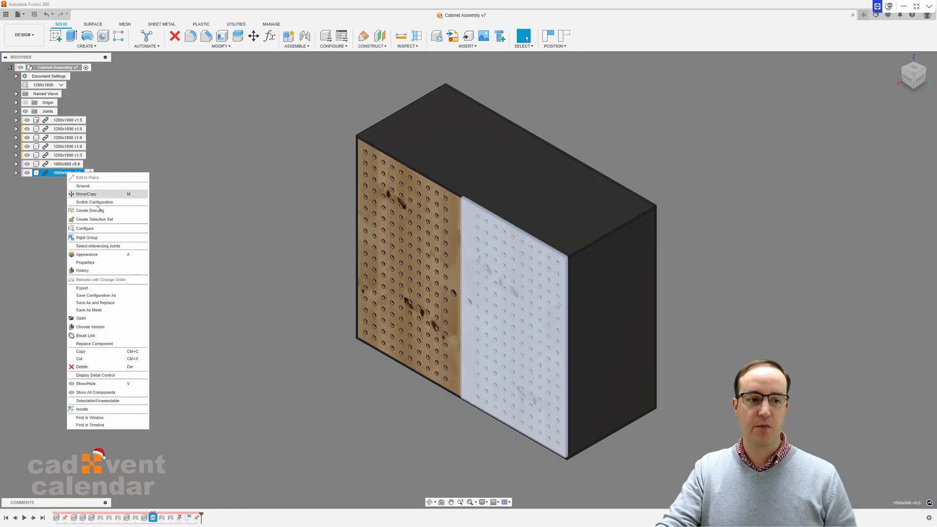
{"action": "left_click", "coordinate": [82, 318]}
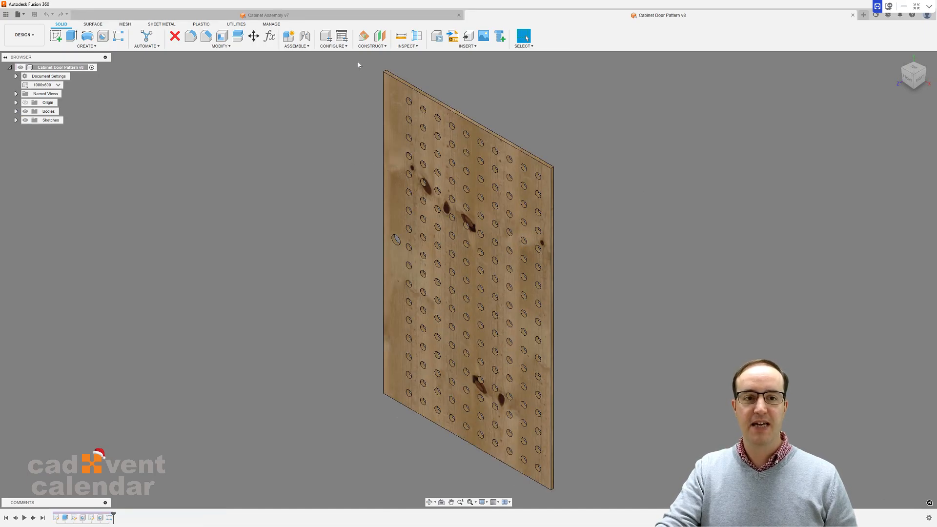
{"action": "left_click", "coordinate": [326, 36]}
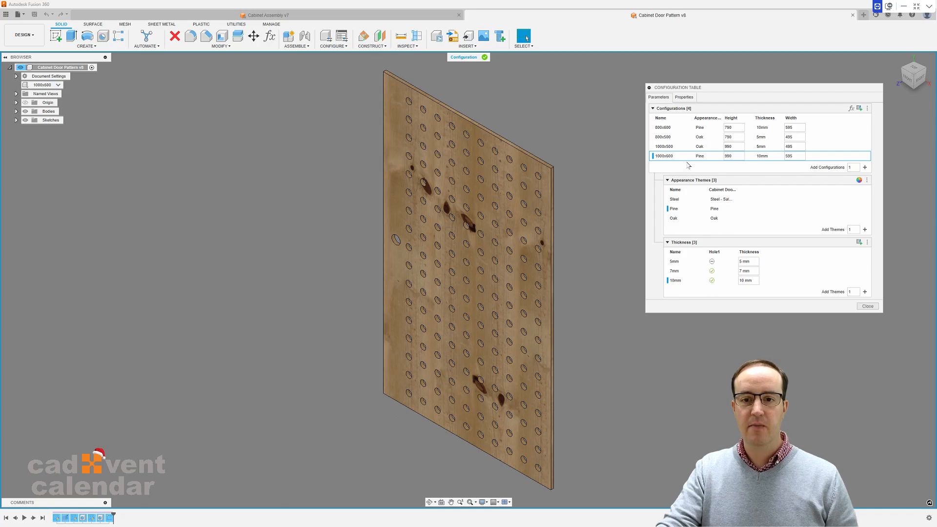
{"action": "right_click", "coordinate": [664, 157]}
{"action": "left_click", "coordinate": [685, 168]}
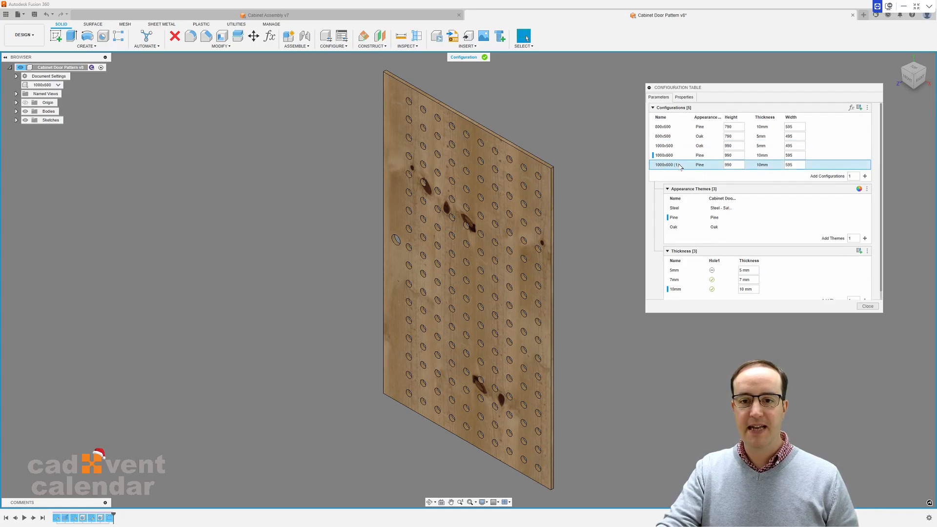
Rename the duplicated door configuration as 1000x600 (OAK).
{"action": "right_click", "coordinate": [682, 165]}
{"action": "left_click", "coordinate": [697, 178]}
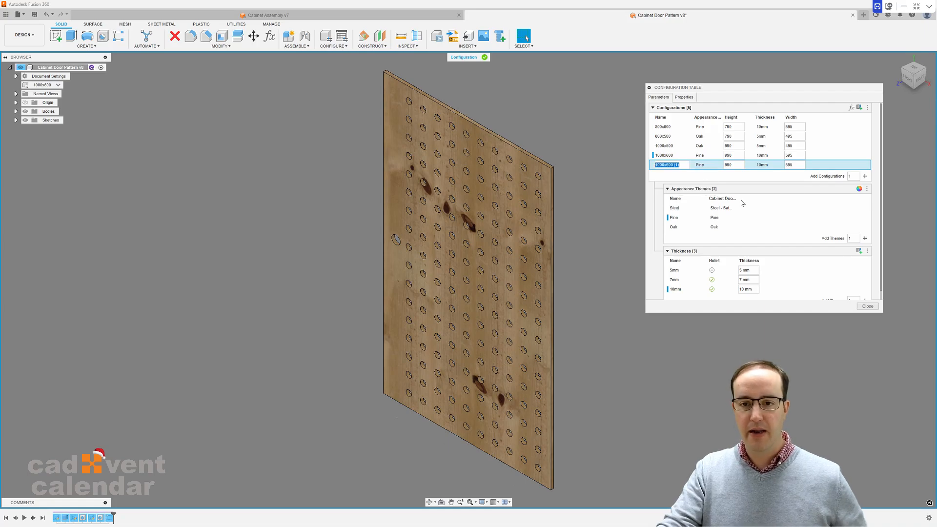
{"action": "key", "text": "Right"}
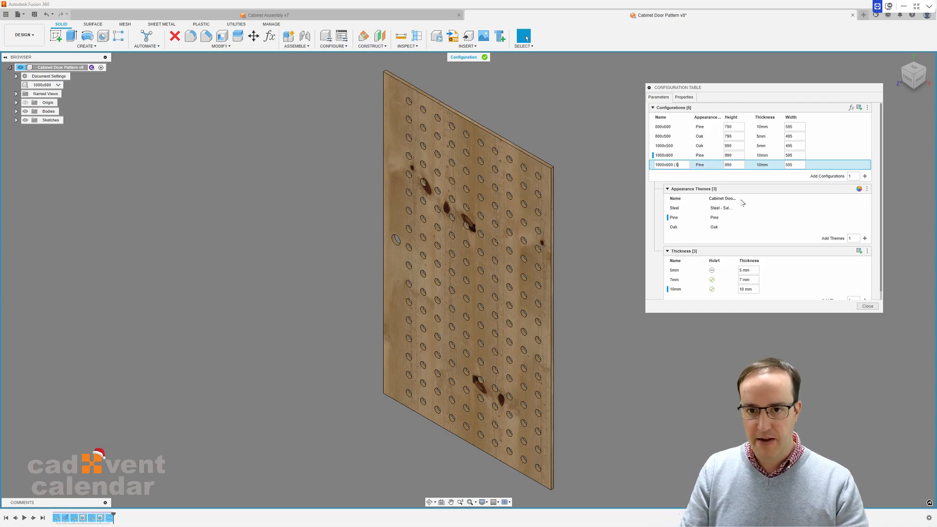
{"action": "type", "text": "OQK)"}
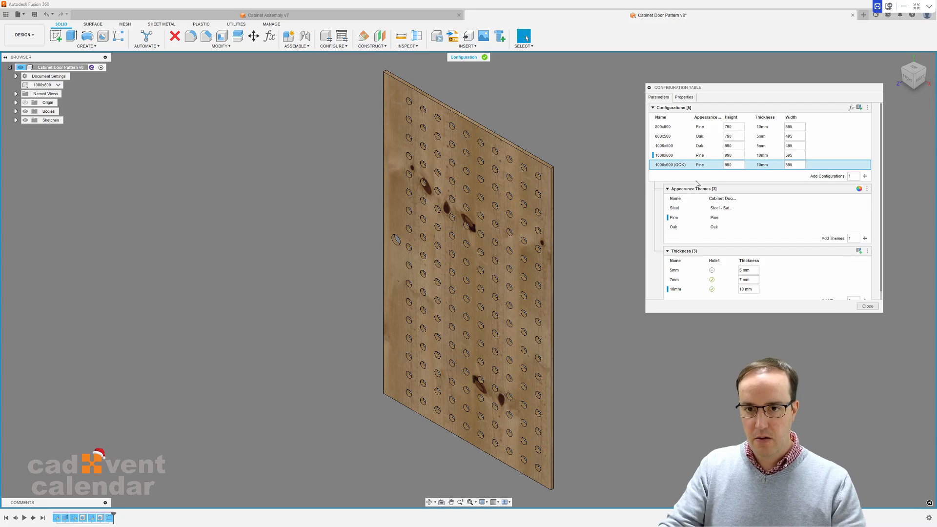
{"action": "right_click", "coordinate": [686, 165]}
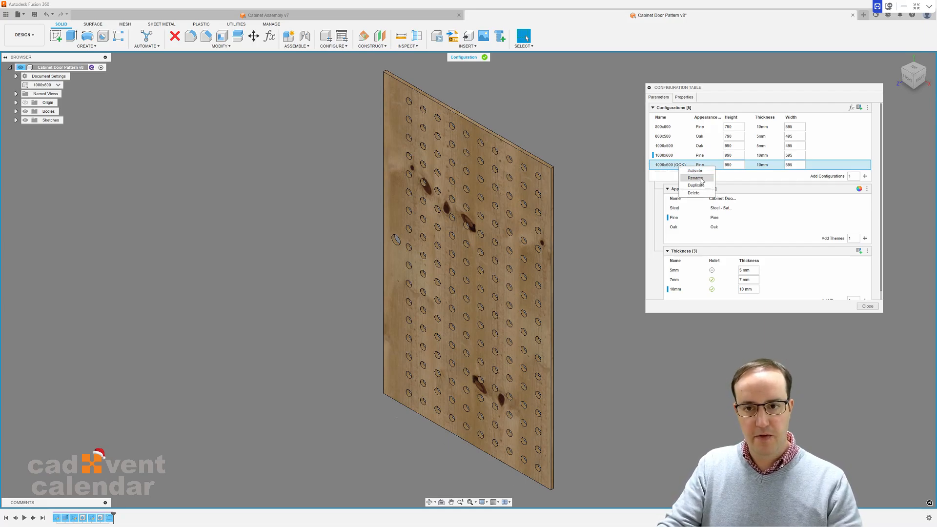
{"action": "left_click", "coordinate": [696, 178]}
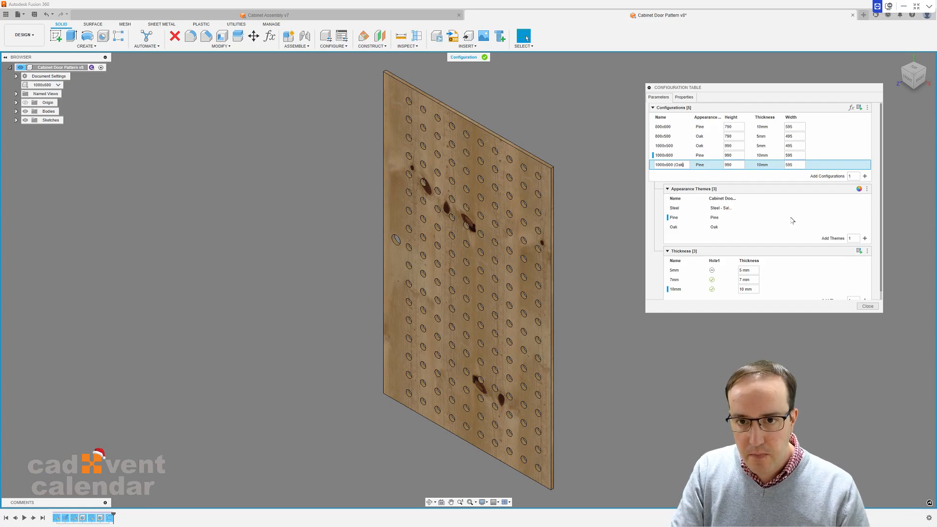
{"action": "type", "text": "AK"}
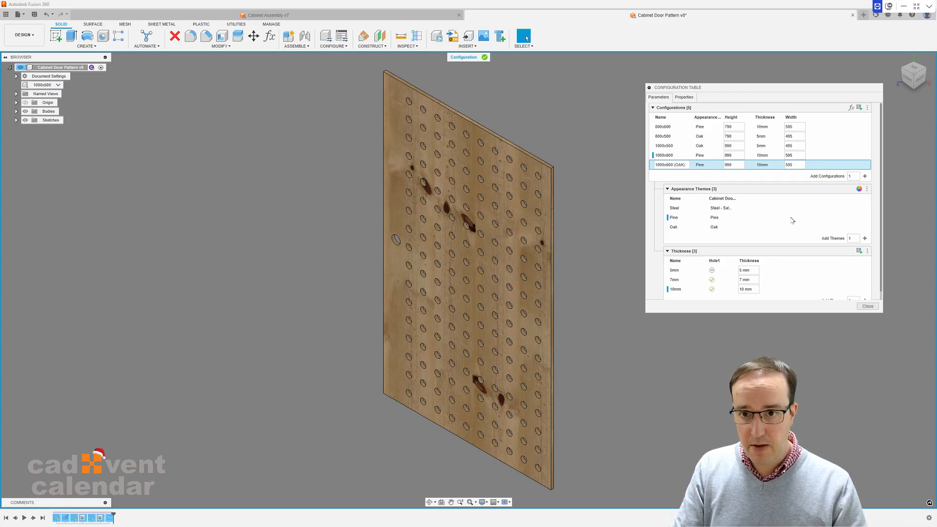
{"action": "key", "text": "Return"}
Set the appearance theme of the 1000x600 (OAK) door configuration to Oak.
{"action": "left_click", "coordinate": [707, 165]}
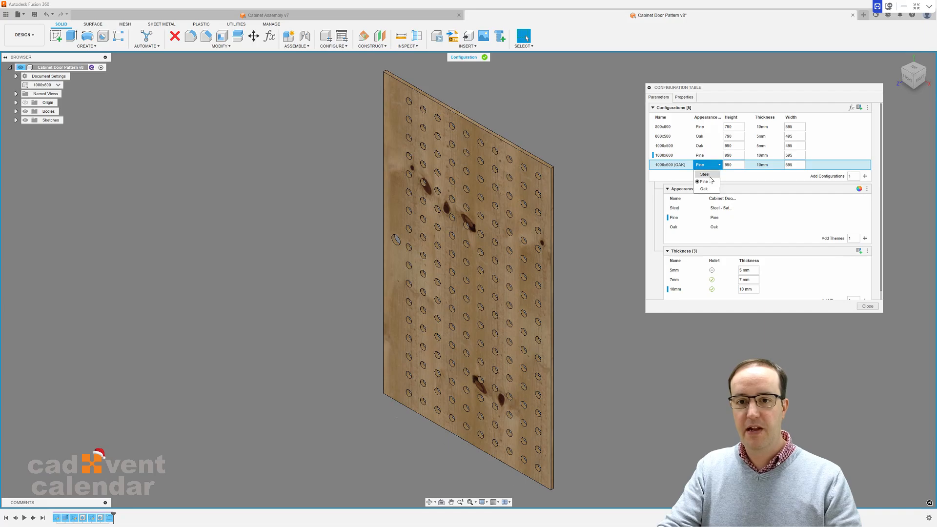
{"action": "left_click", "coordinate": [703, 193]}
{"action": "left_click", "coordinate": [704, 166]}
{"action": "left_click", "coordinate": [705, 189]}
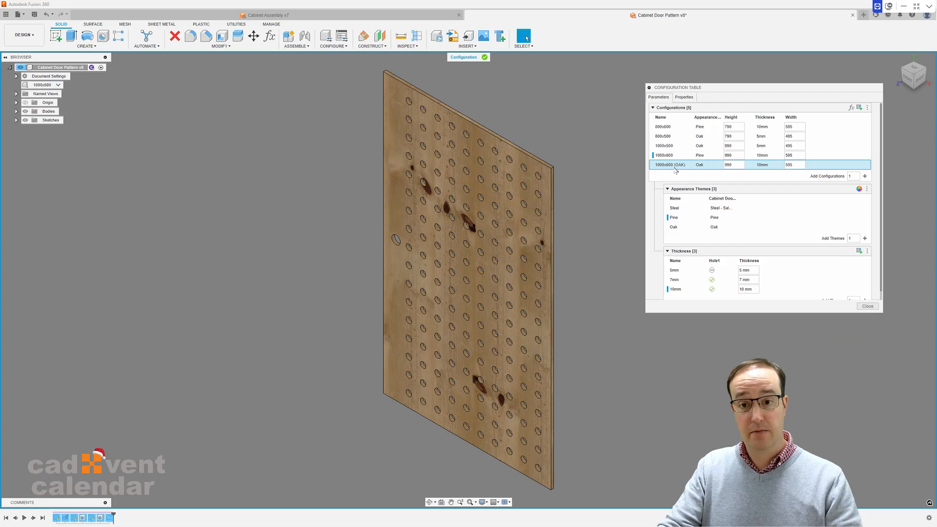
{"action": "left_click", "coordinate": [671, 165]}
{"action": "left_click", "coordinate": [669, 156]}
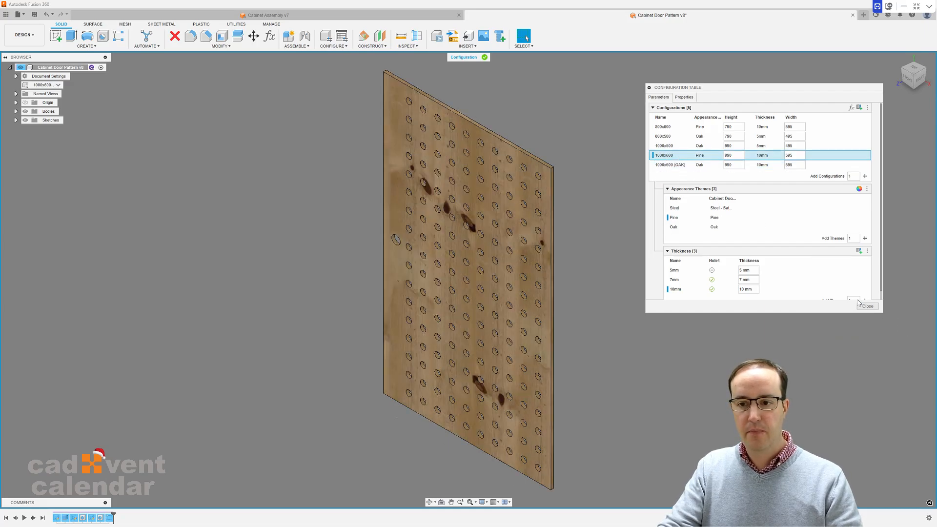
Save the Cabinet Door Pattern design and close it to return to the cabinet assembly.
{"action": "left_click", "coordinate": [868, 306]}
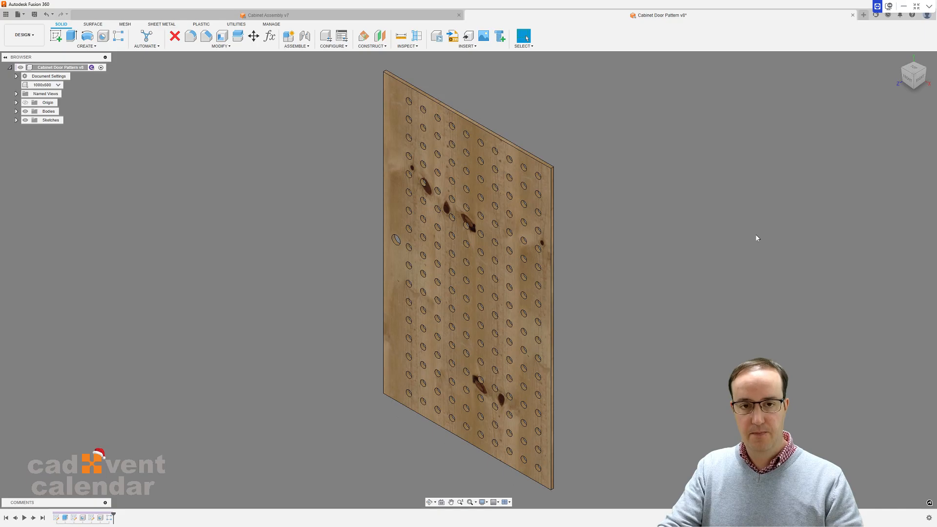
{"action": "key", "text": "ctrl+s"}
{"action": "left_click", "coordinate": [469, 284]}
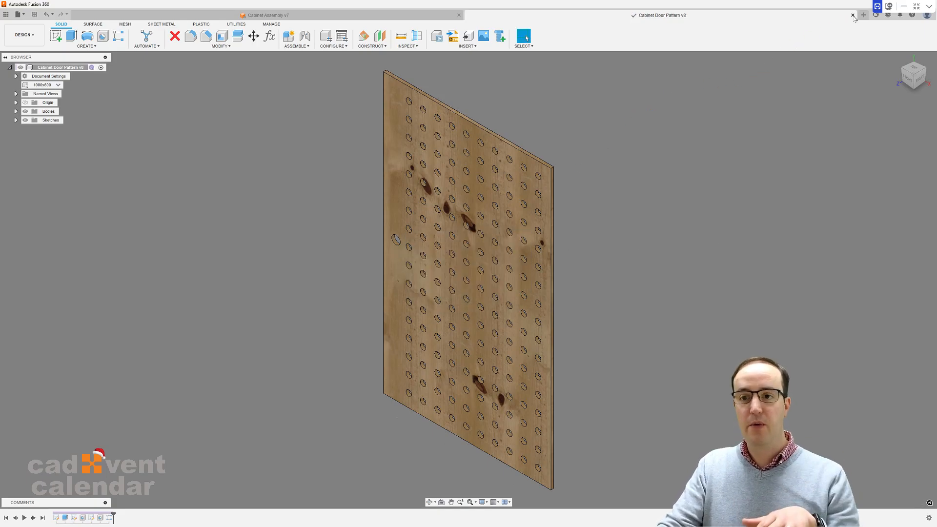
{"action": "left_click", "coordinate": [852, 15]}
{"action": "left_click", "coordinate": [636, 108]}
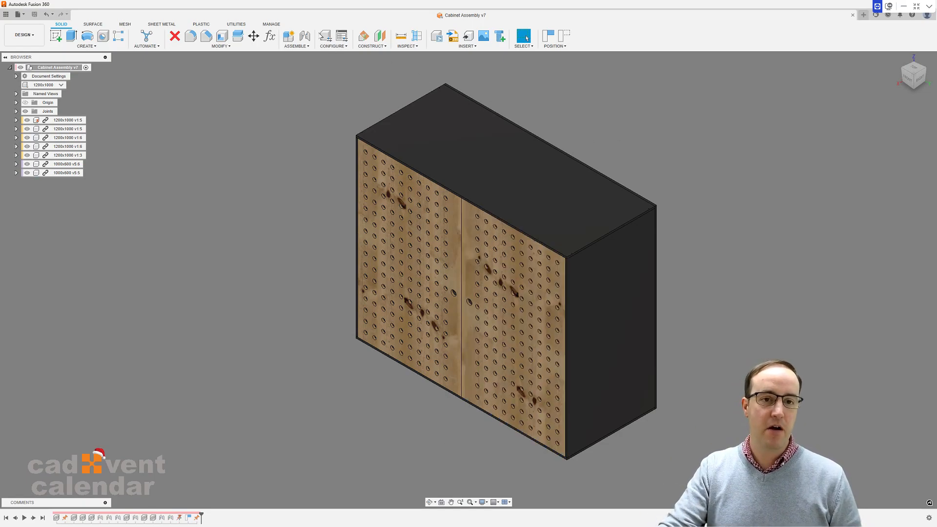
Duplicate the 1200x1000 configuration in the cabinet assembly's configuration table.
{"action": "left_click", "coordinate": [325, 36]}
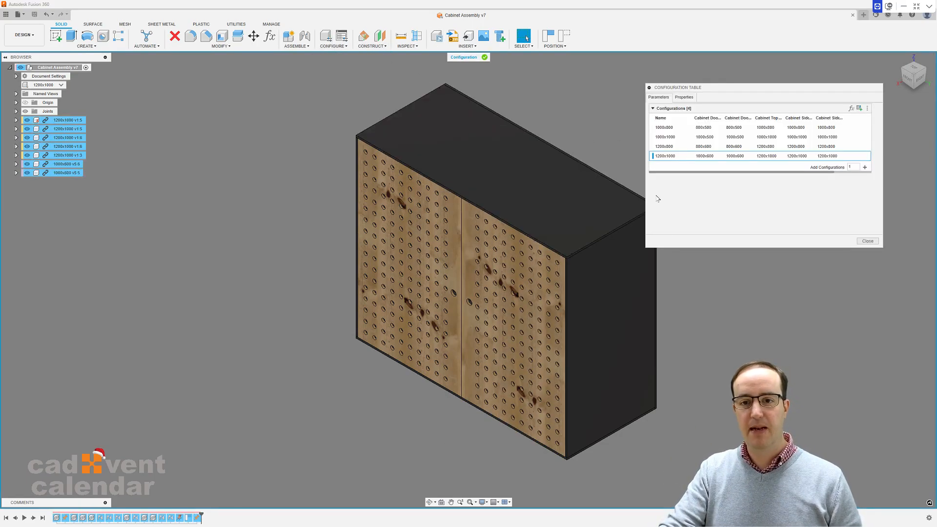
{"action": "left_click", "coordinate": [667, 157]}
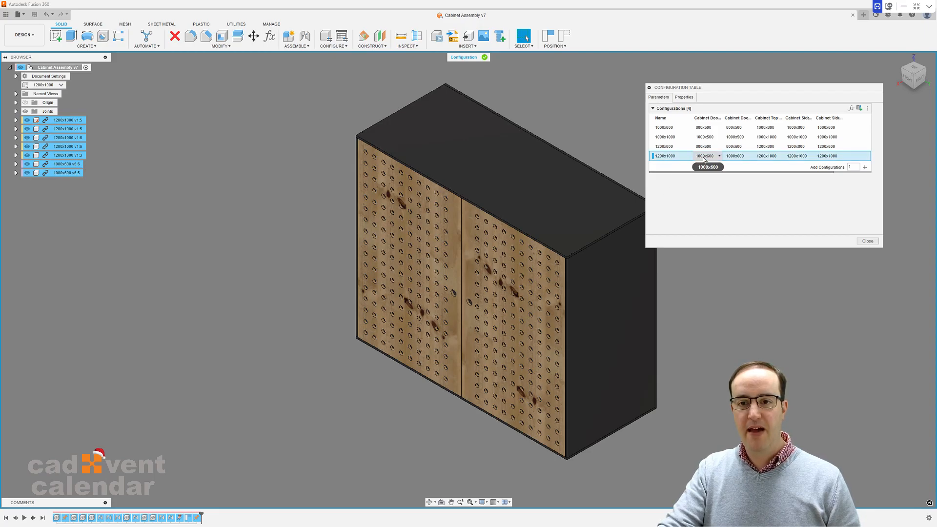
{"action": "right_click", "coordinate": [666, 160]}
{"action": "left_click", "coordinate": [683, 170]}
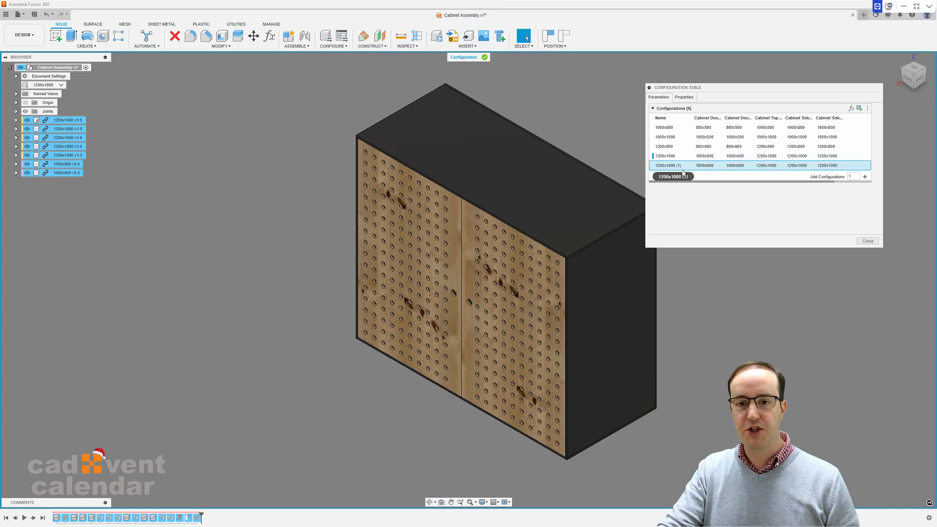
Rename the duplicated cabinet configuration as 1200x1000 (OAK DOOR).
{"action": "right_click", "coordinate": [684, 166]}
{"action": "left_click", "coordinate": [688, 171]}
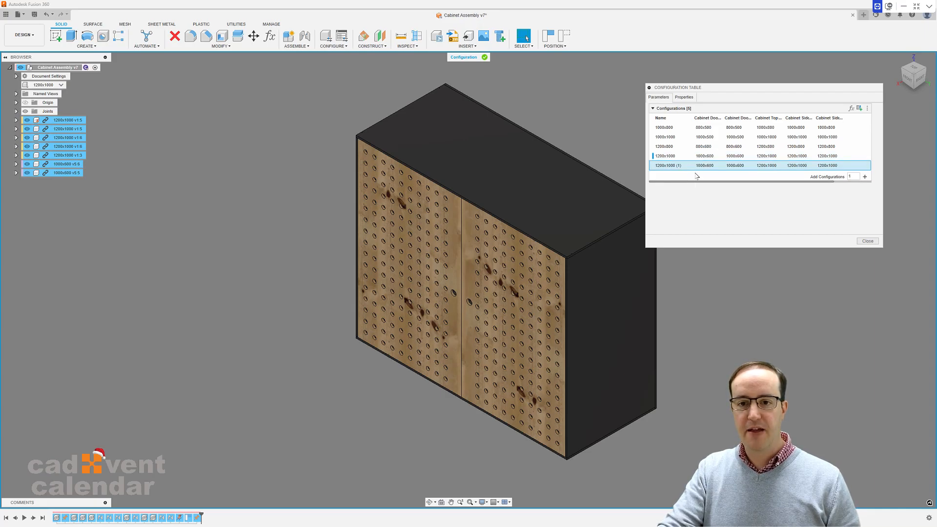
{"action": "left_click", "coordinate": [686, 166]}
{"action": "type", "text": "OAK DOOR)"}
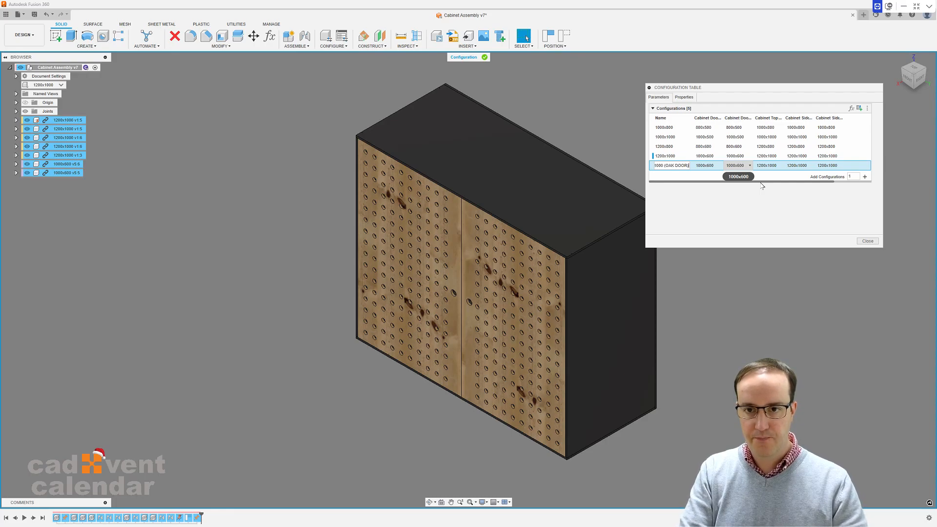
{"action": "key", "text": "Return"}
Assign the 1000x600 (OAK) door configuration to both cabinet doors in the 1200x1000 (OAK DOOR) row.
{"action": "left_click", "coordinate": [713, 166]}
{"action": "left_click", "coordinate": [727, 204]}
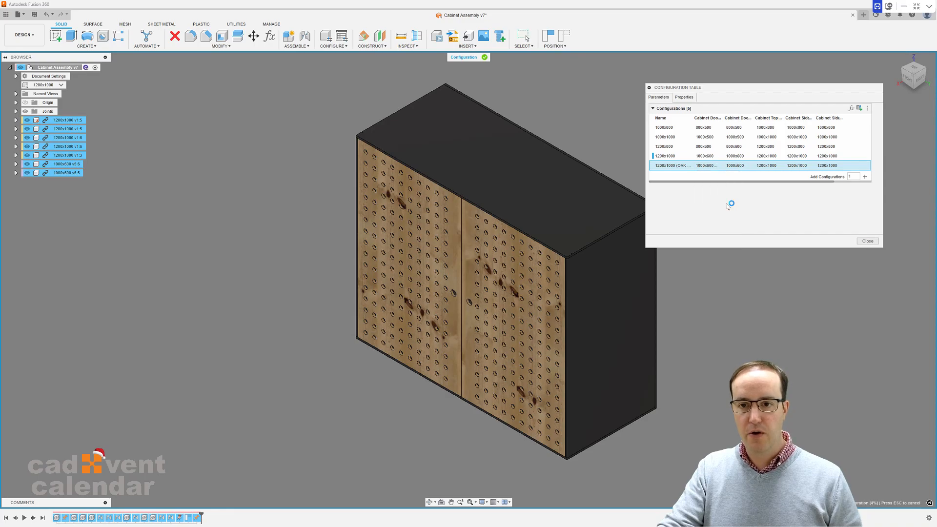
{"action": "left_click", "coordinate": [742, 166]}
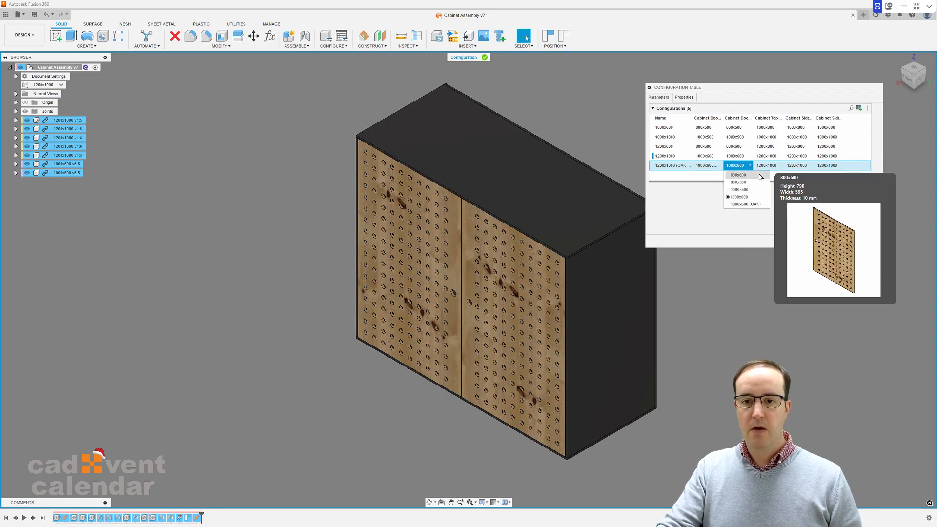
{"action": "left_click", "coordinate": [743, 209]}
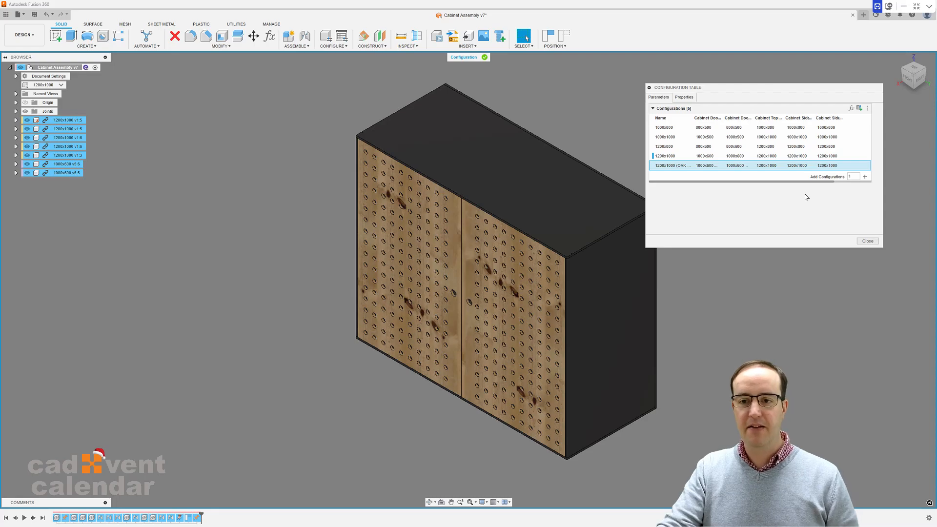
Preview the 1000x800, 1000x1000 and 1200x1000 cabinet configurations, then leave 1200x1000 (OAK DOOR) active and close the configuration table.
{"action": "left_click", "coordinate": [667, 128]}
{"action": "left_click", "coordinate": [665, 137]}
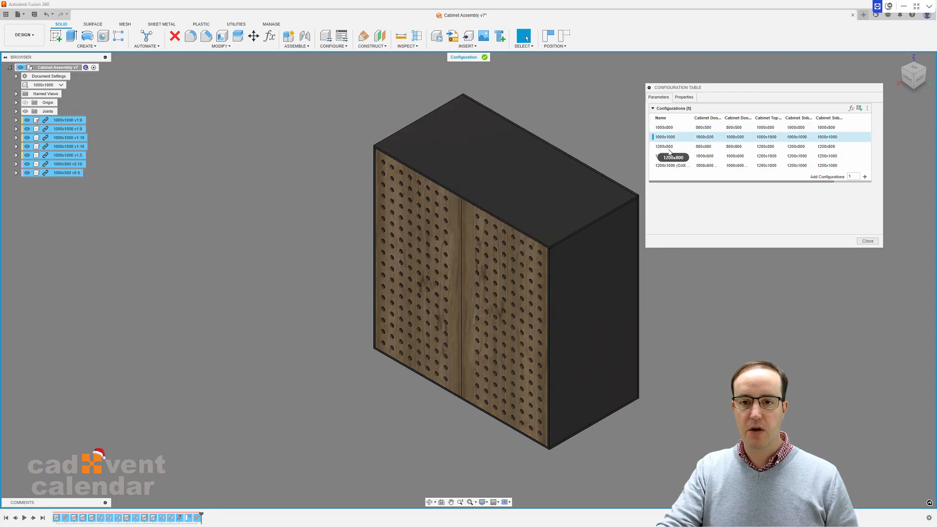
{"action": "left_click", "coordinate": [669, 156]}
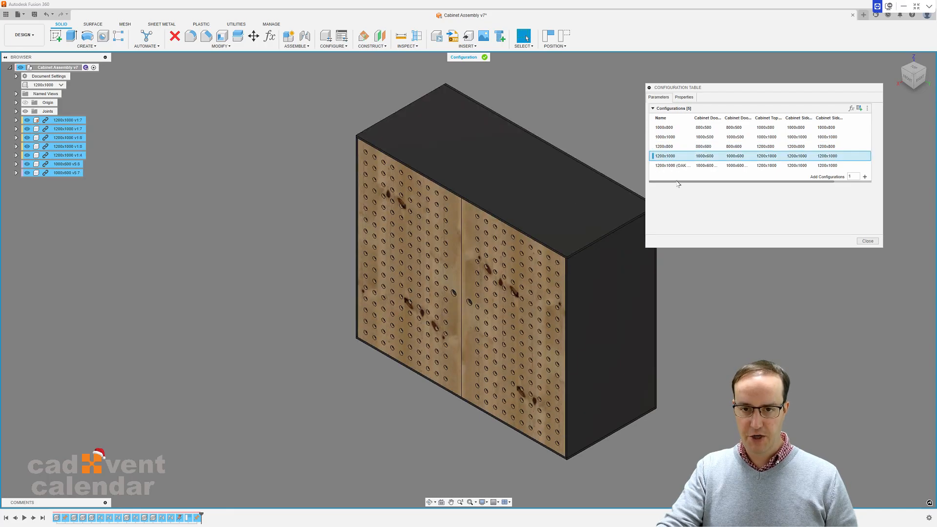
{"action": "left_click", "coordinate": [674, 166]}
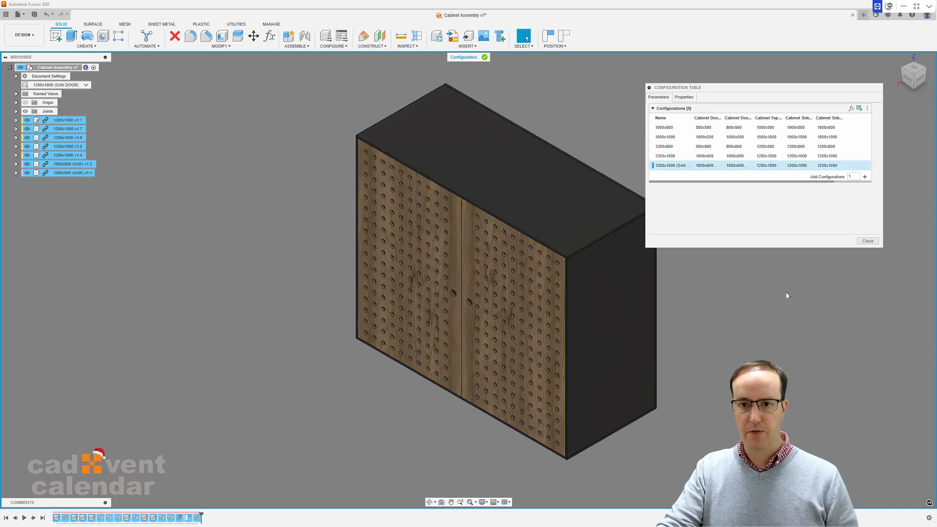
{"action": "left_click", "coordinate": [867, 241]}
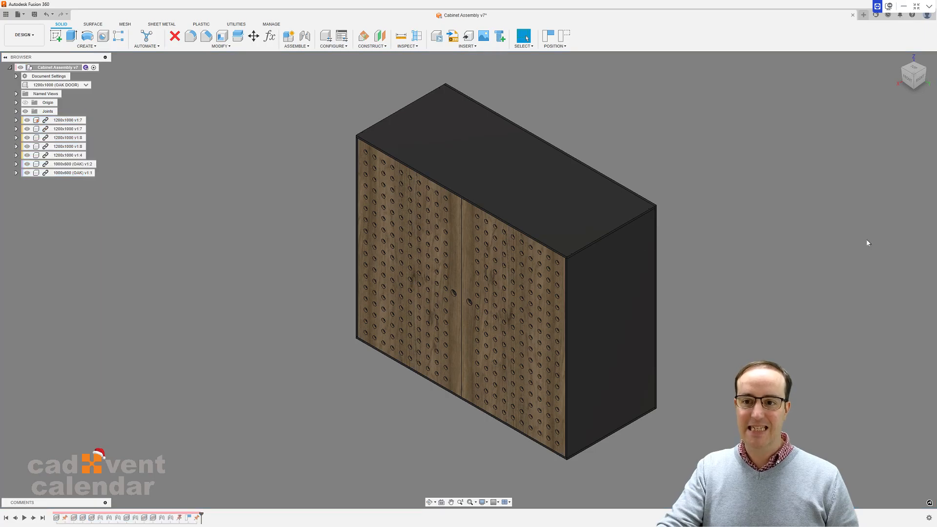